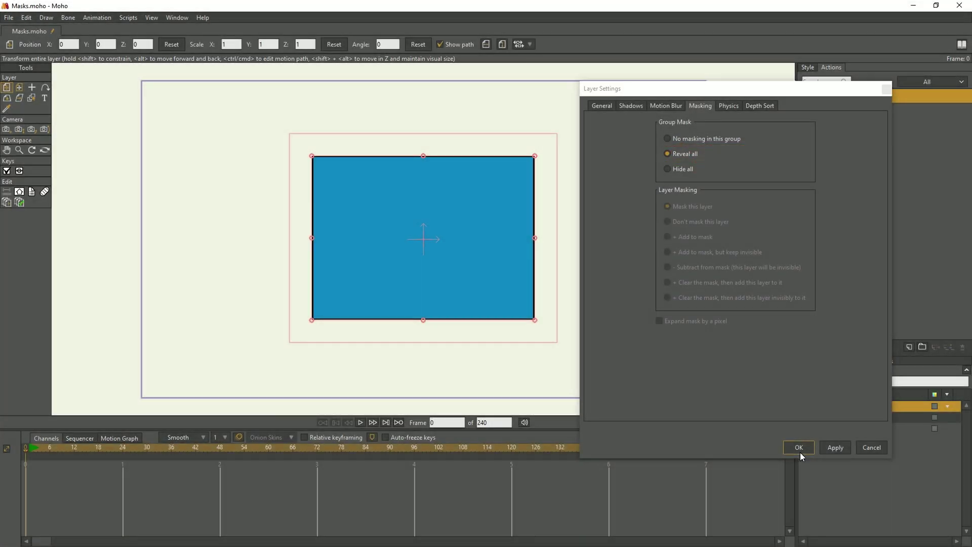
# Step: Apply Reveal all masking to the Masking group and set the Circle layer to Subtract from mask
pyautogui.click(800, 450)
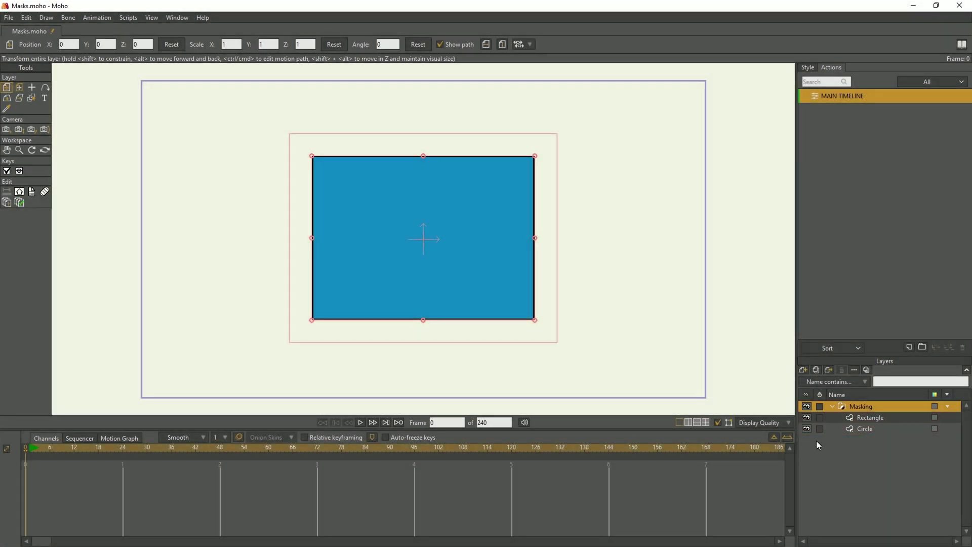
pyautogui.click(851, 429)
pyautogui.doubleClick(852, 429)
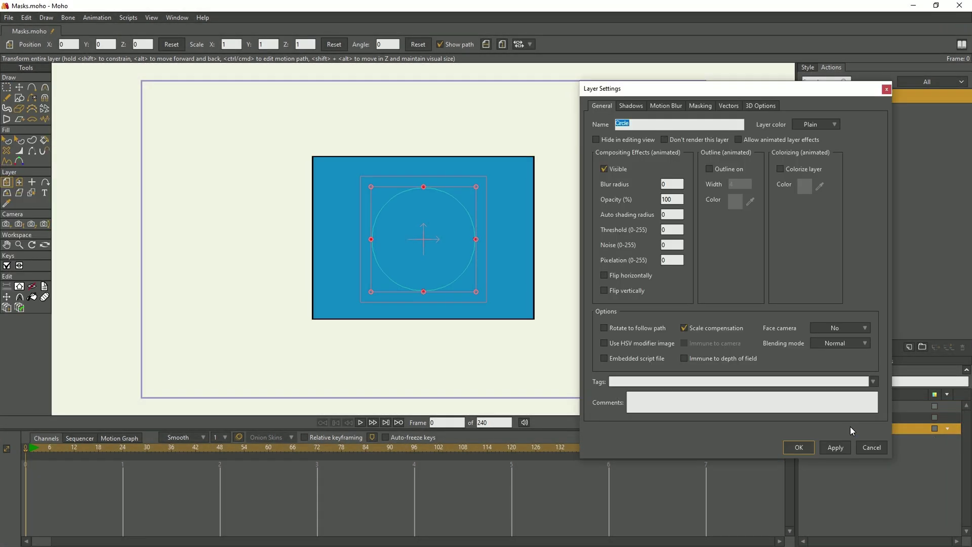
pyautogui.click(701, 107)
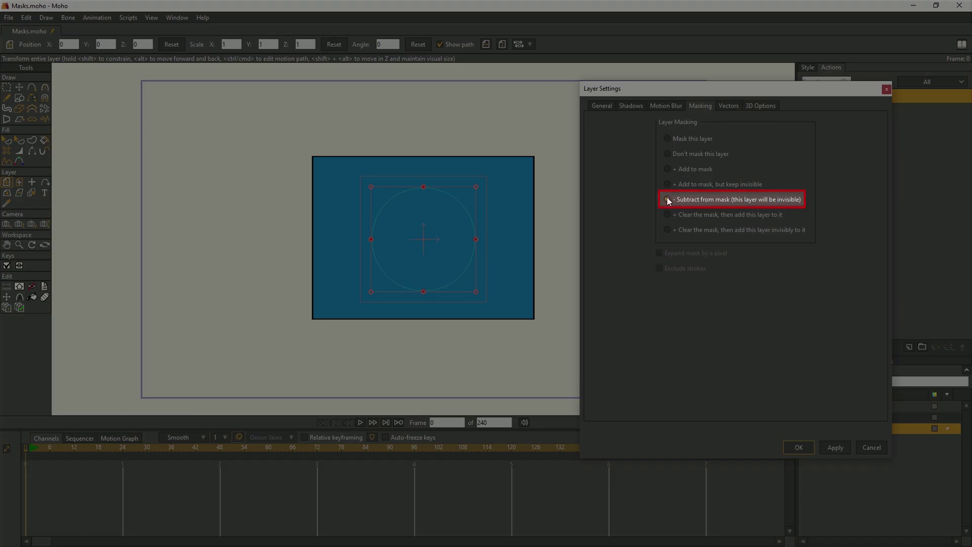
pyautogui.click(667, 198)
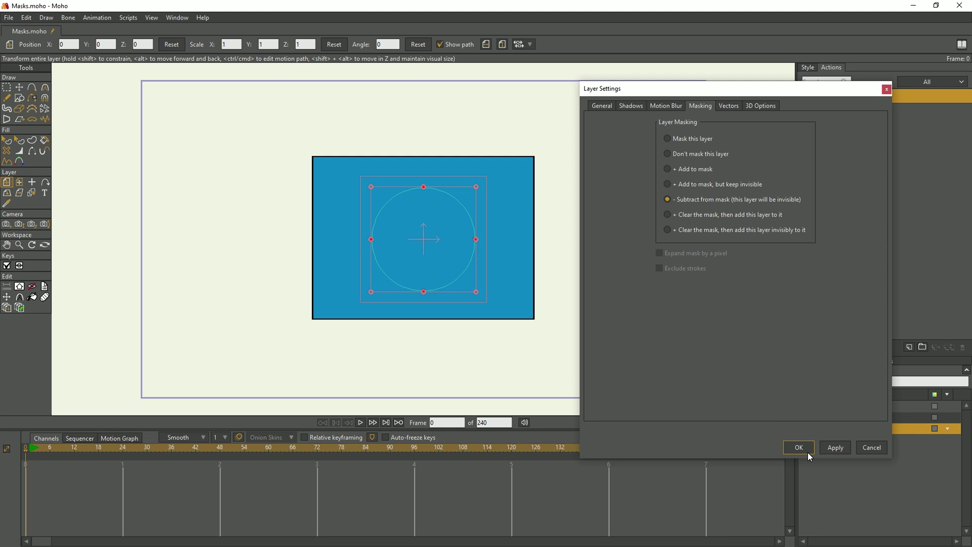
pyautogui.click(798, 447)
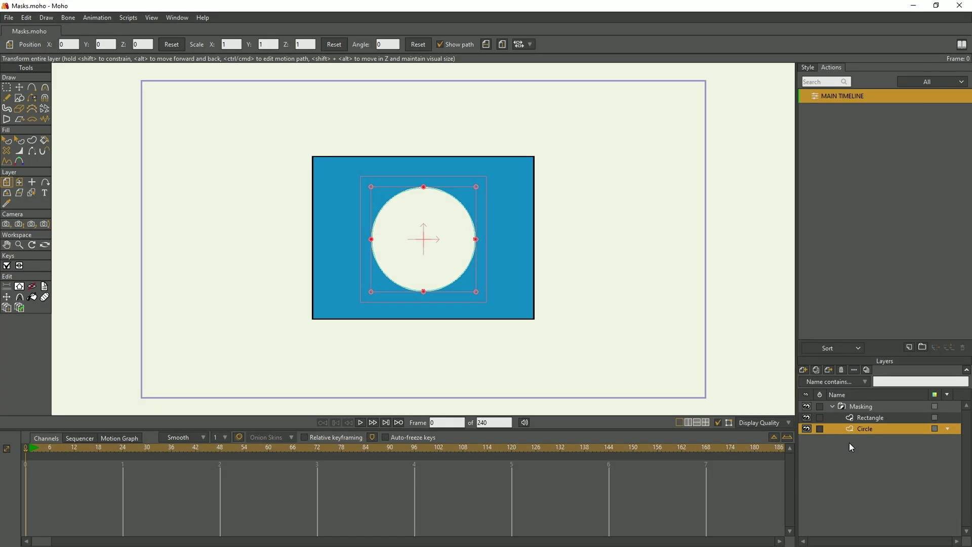
# Step: Change the Masking group's group mask to Hide all
pyautogui.doubleClick(845, 408)
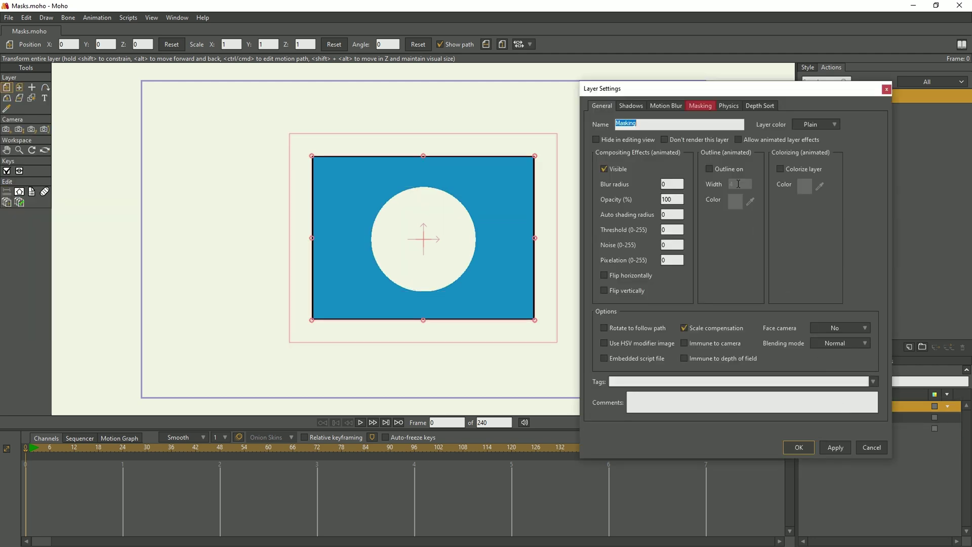
pyautogui.click(711, 105)
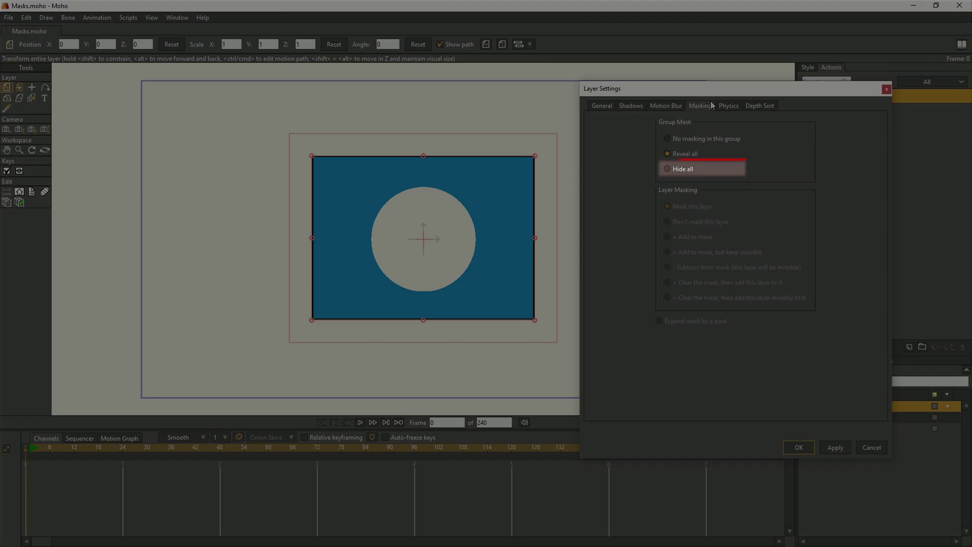
pyautogui.click(667, 169)
pyautogui.click(799, 447)
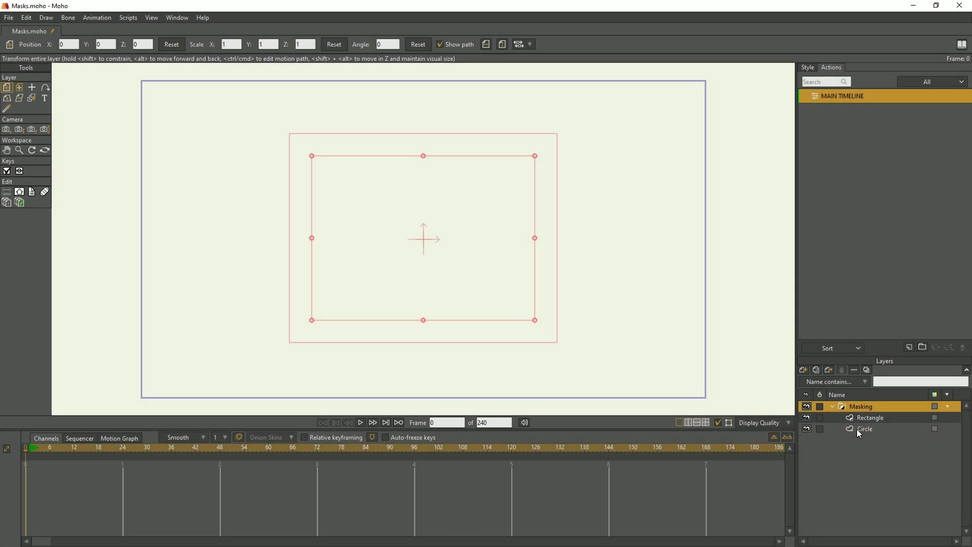
# Step: Set the Circle layer to Add to mask, and switch it to Add to mask, but keep invisible
pyautogui.rightClick(859, 431)
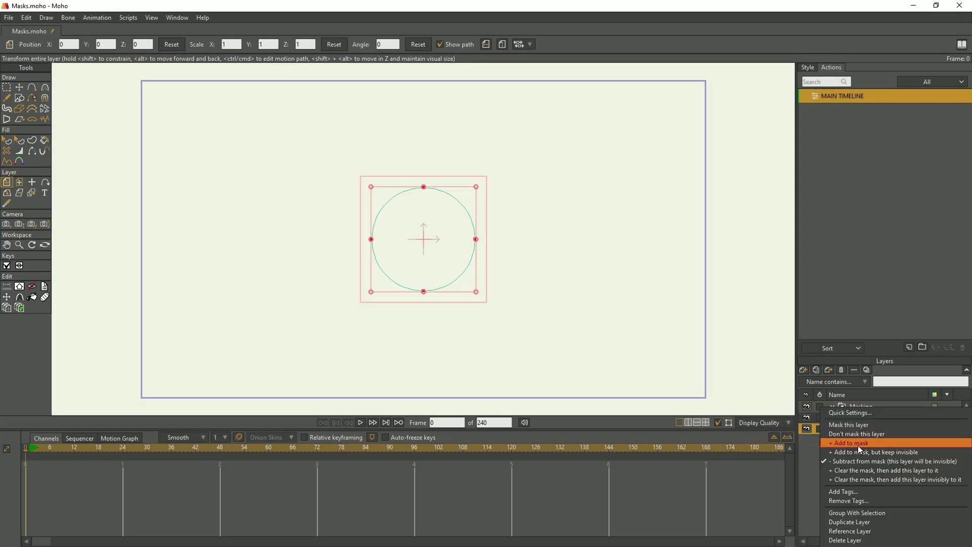
pyautogui.click(858, 445)
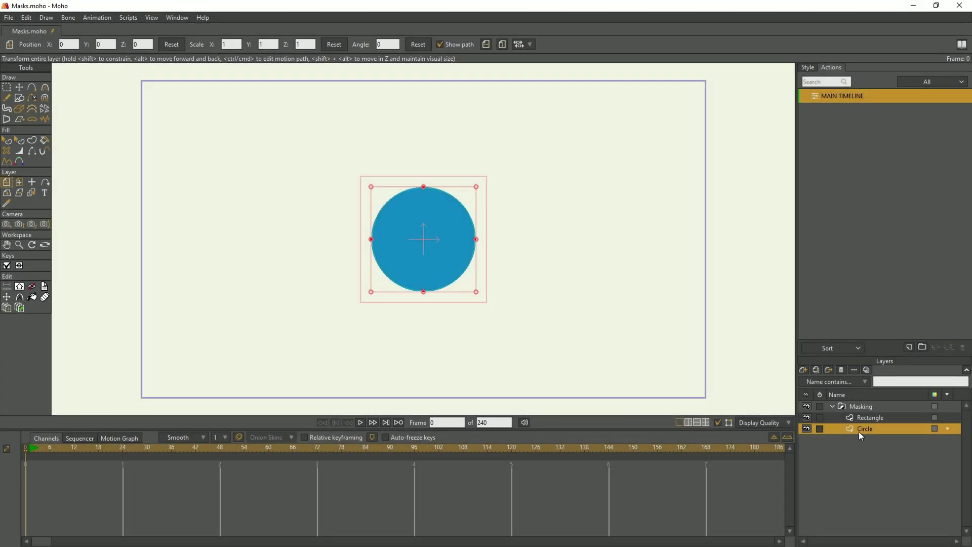
pyautogui.rightClick(858, 429)
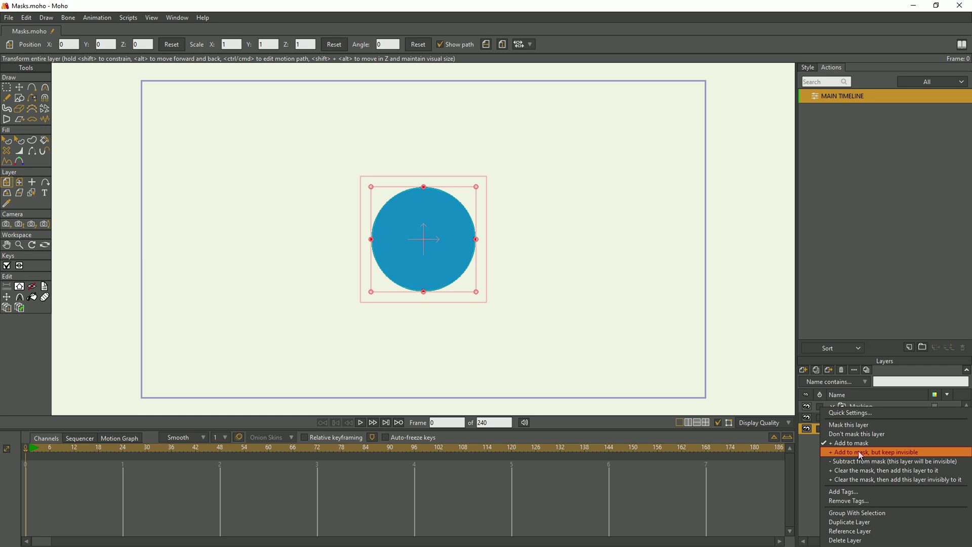
pyautogui.click(859, 453)
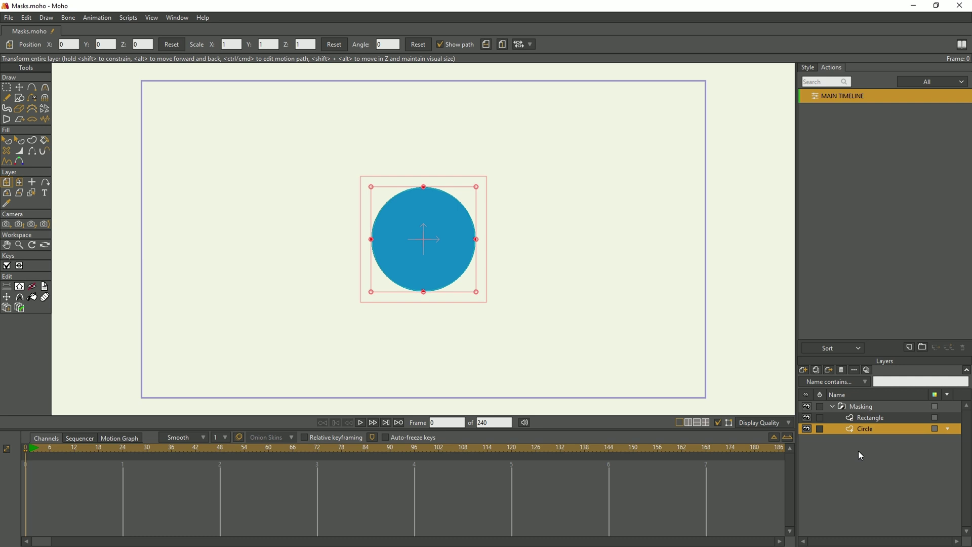
# Step: Reduce the rectangle's fill alpha to 162 and set the Circle layer to Add to mask
pyautogui.click(859, 417)
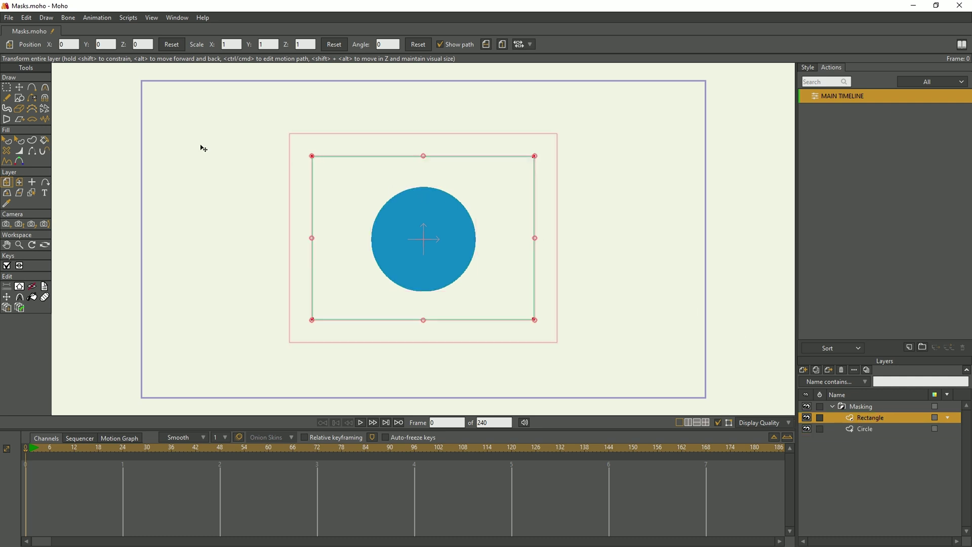
pyautogui.click(8, 141)
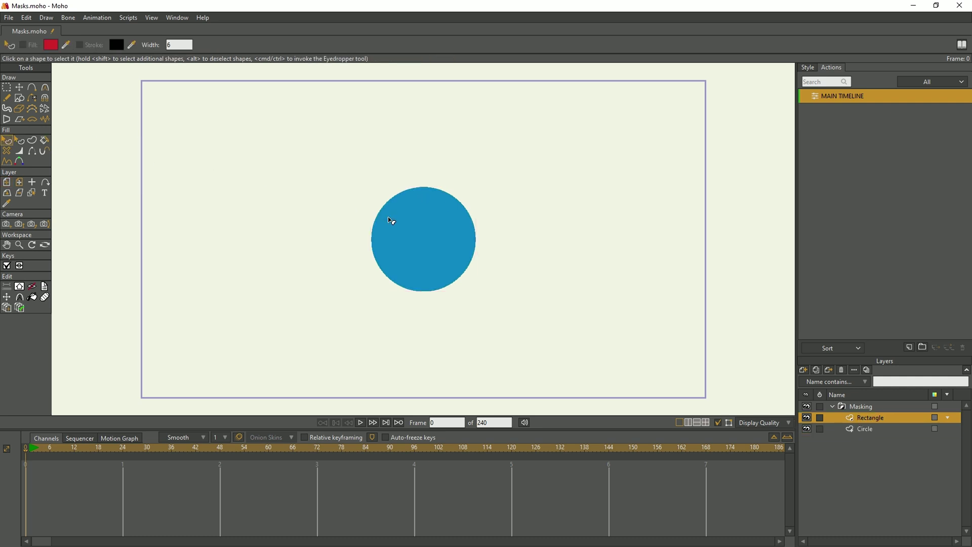
pyautogui.click(390, 221)
pyautogui.click(49, 45)
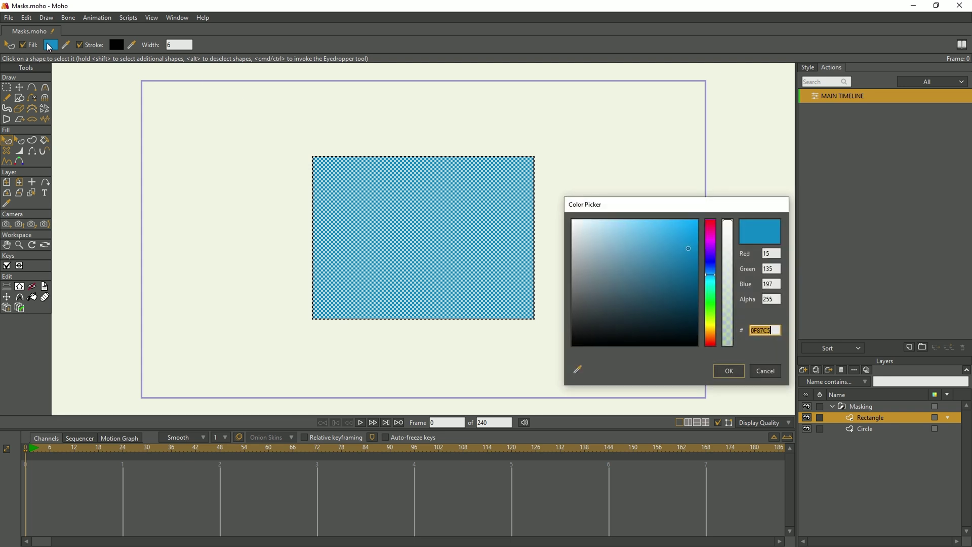
pyautogui.moveTo(728, 224); pyautogui.dragTo(727, 266)
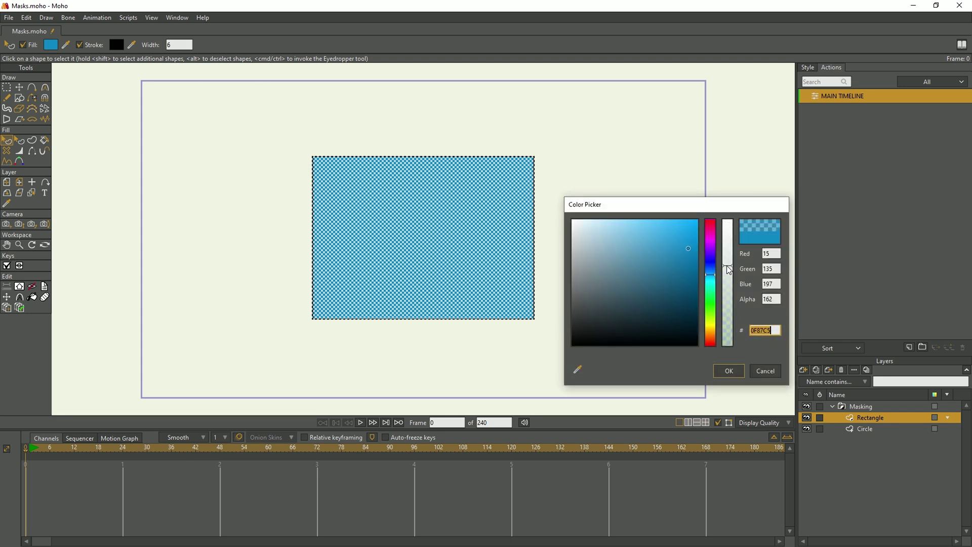
pyautogui.click(727, 371)
pyautogui.click(733, 371)
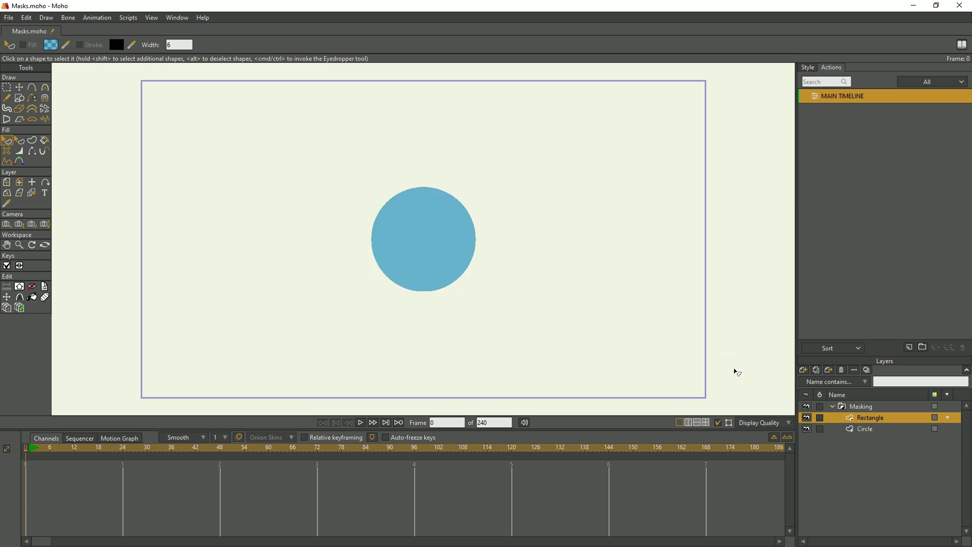
pyautogui.rightClick(844, 431)
pyautogui.click(844, 446)
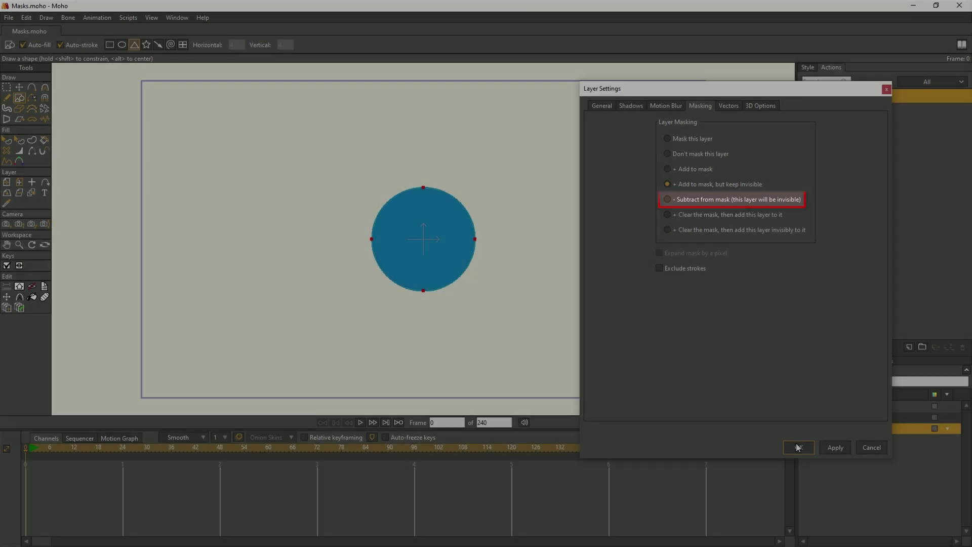
# Step: Add a vector layer named Star above Circle and draw a star overlapping the circle's upper-left edge
pyautogui.click(799, 447)
pyautogui.click(803, 370)
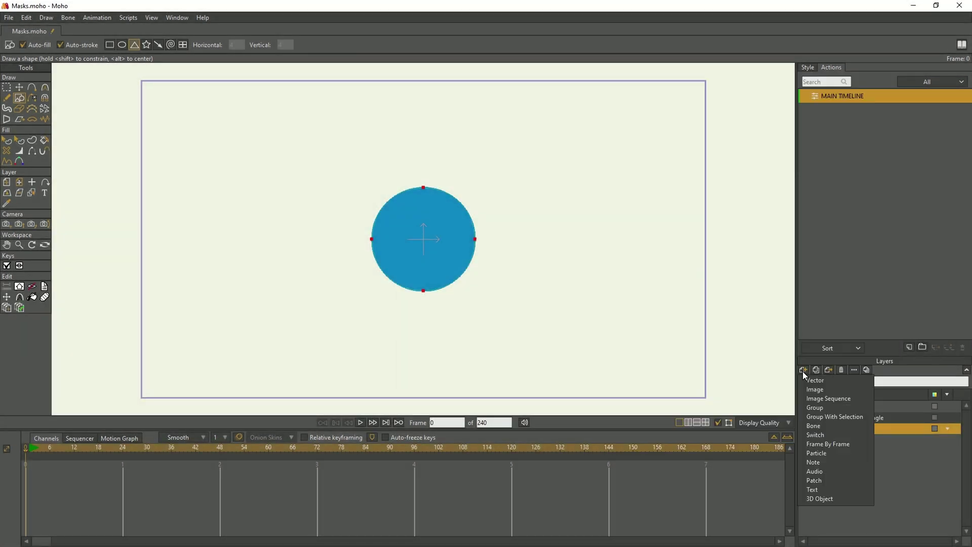
pyautogui.click(803, 379)
pyautogui.write('Star')
pyautogui.press('Return')
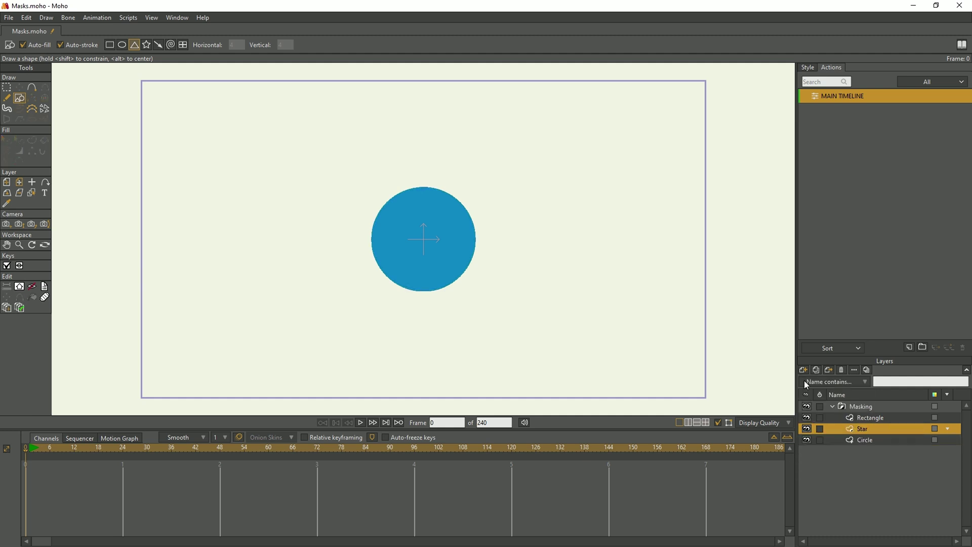
pyautogui.click(146, 44)
pyautogui.moveTo(373, 211); pyautogui.dragTo(418, 215)
# Step: Add a vector layer named Triangle above Star and draw an upside-down triangle across the circle's right edge
pyautogui.click(803, 370)
pyautogui.click(807, 379)
pyautogui.write('Triangl')
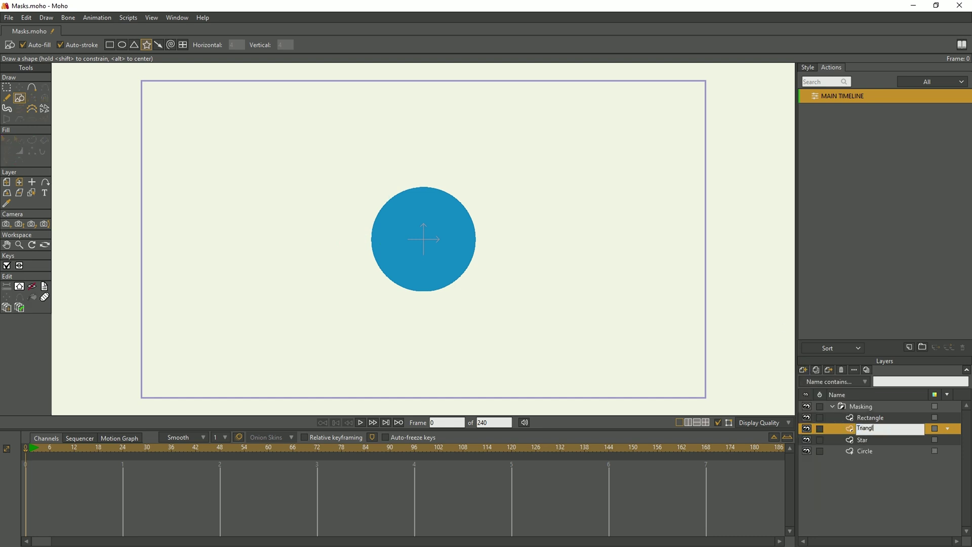
pyautogui.write('e')
pyautogui.press('Return')
pyautogui.click(135, 45)
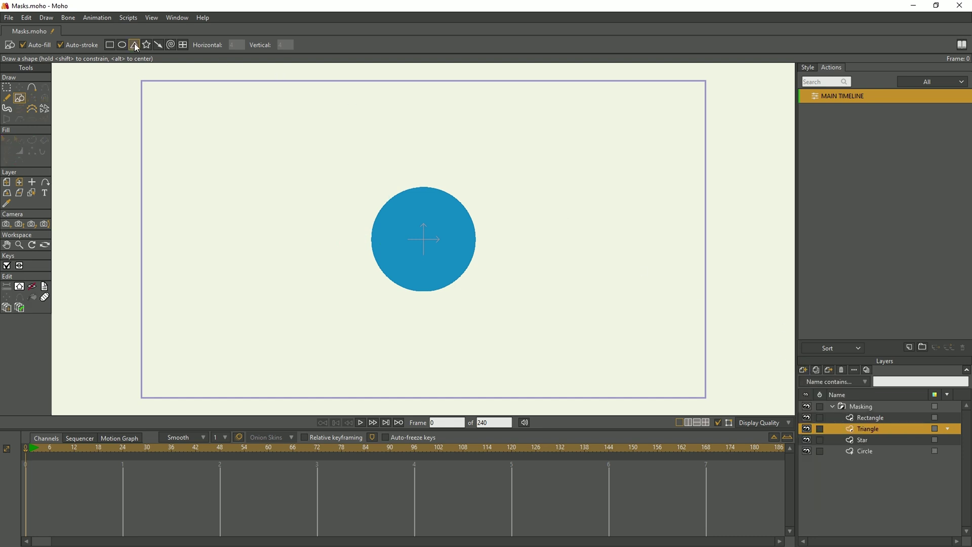
pyautogui.moveTo(471, 255); pyautogui.dragTo(500, 284)
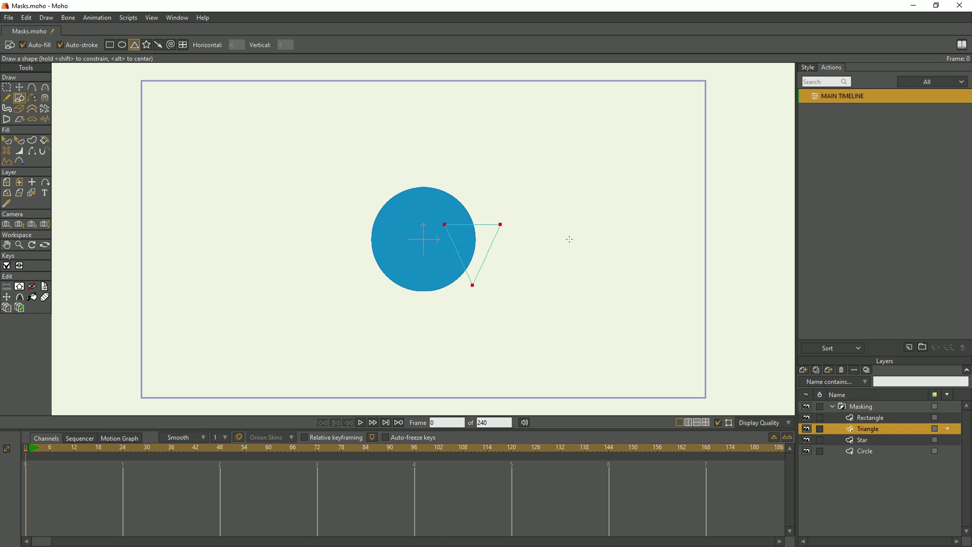
# Step: Set the Star layer to Add to mask and the Triangle layer to Subtract from mask
pyautogui.rightClick(861, 438)
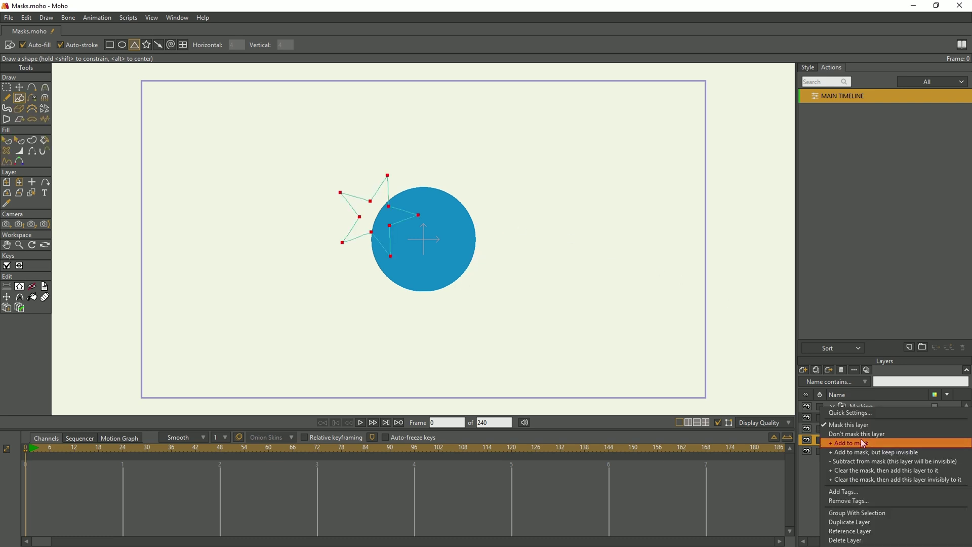
pyautogui.click(862, 443)
pyautogui.rightClick(862, 427)
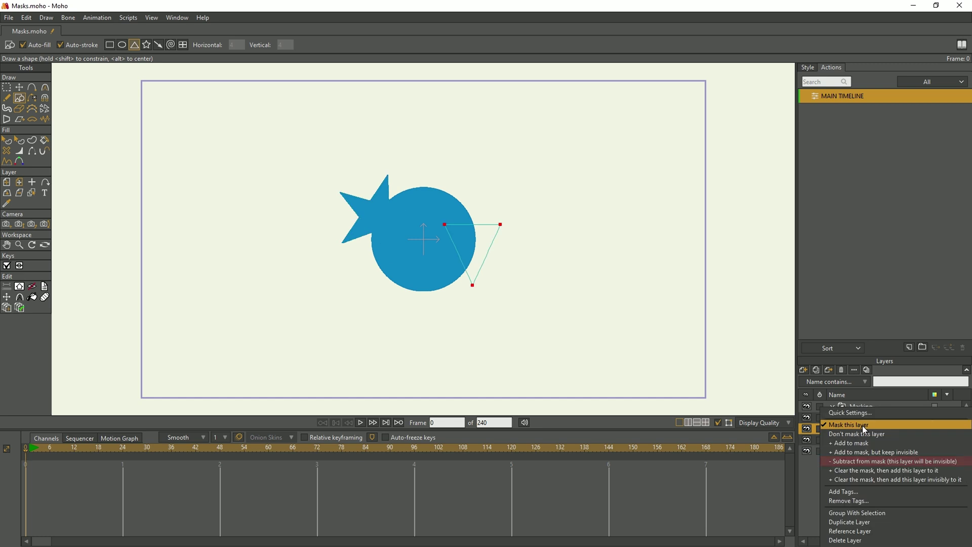
pyautogui.click(864, 461)
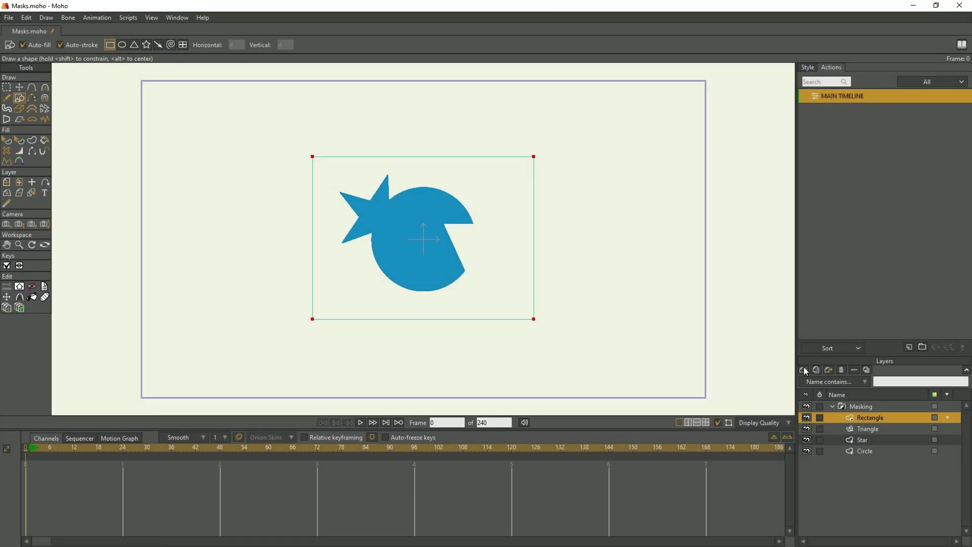
# Step: Add a vector layer named Rectangle 2 above Rectangle and draw a tall rectangle over the circle's right side
pyautogui.click(803, 366)
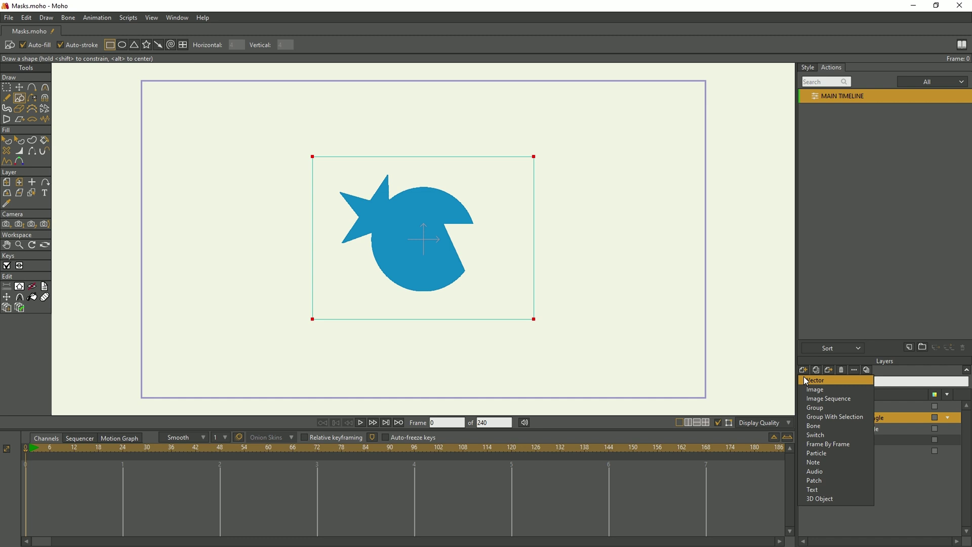
pyautogui.click(805, 380)
pyautogui.write('Rectangle 2')
pyautogui.press('Return')
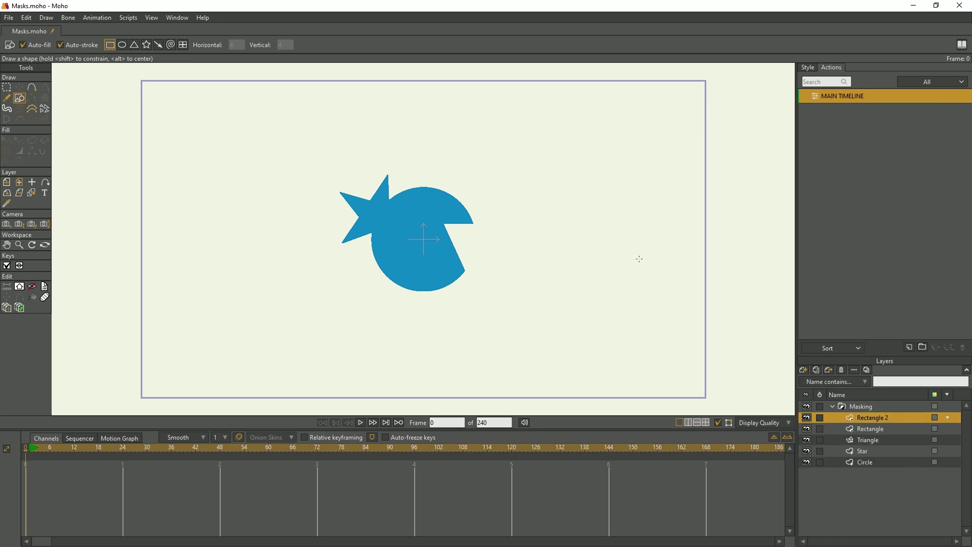
pyautogui.moveTo(519, 207); pyautogui.dragTo(448, 335)
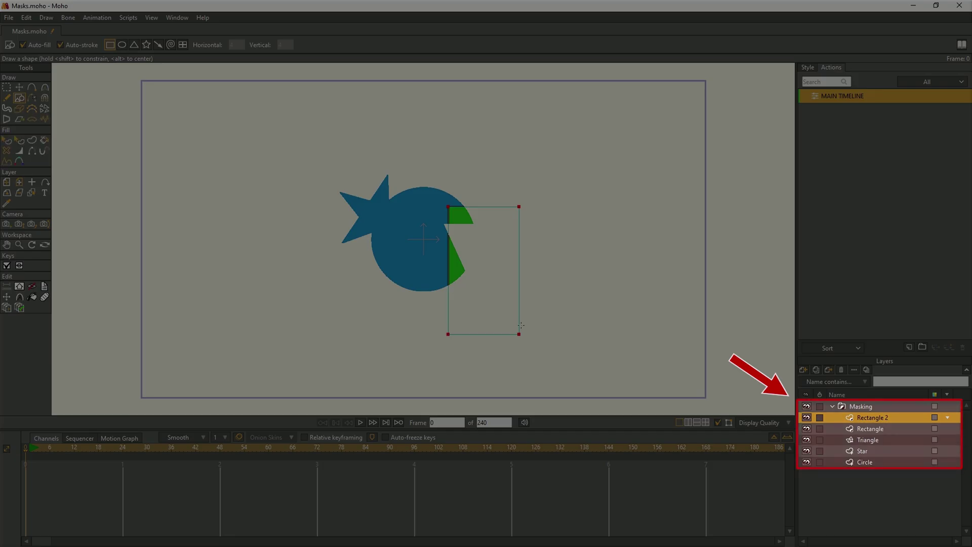
# Step: Add a vector layer named ReMask directly above Rectangle and draw an ellipse over the blue circle's lower-right edge
pyautogui.click(859, 427)
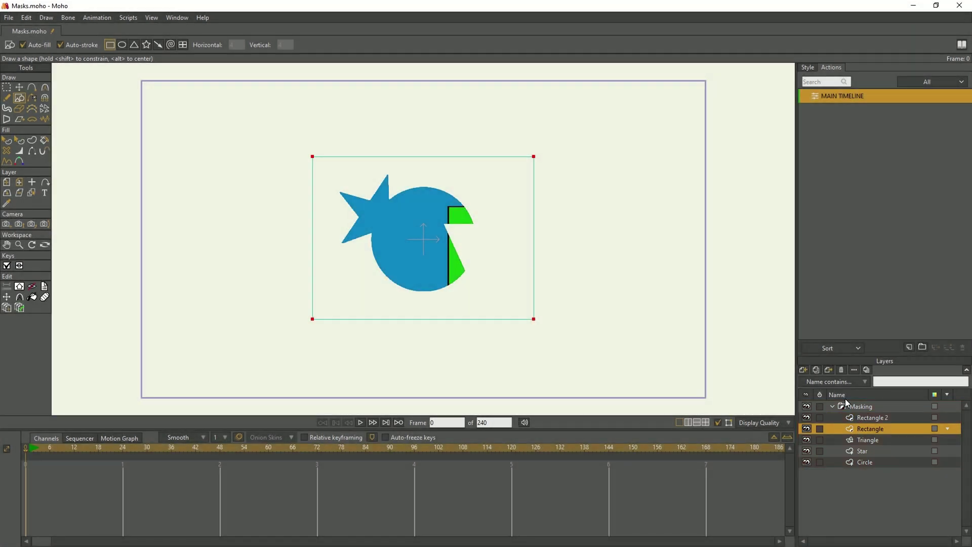
pyautogui.click(804, 369)
pyautogui.click(805, 379)
pyautogui.write('ReMask')
pyautogui.press('Return')
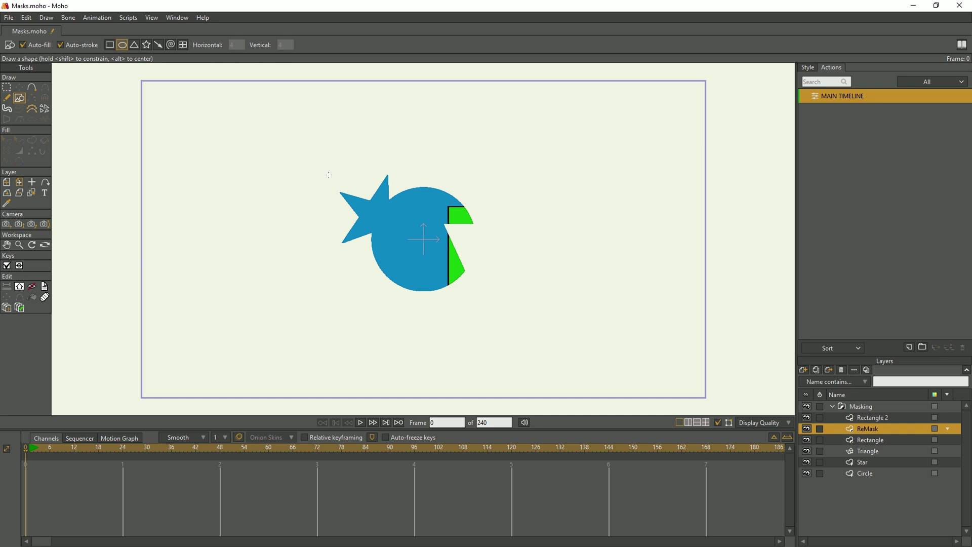
pyautogui.moveTo(443, 293); pyautogui.dragTo(486, 330)
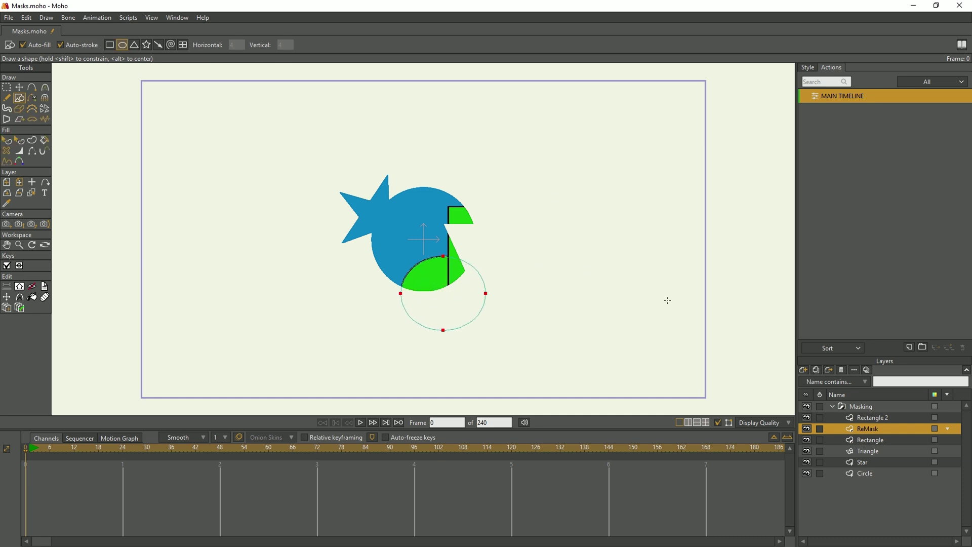
# Step: Set ReMask to clear the mask, then add this layer invisibly to it, and set Rectangle 2 to Don't mask this layer
pyautogui.rightClick(870, 428)
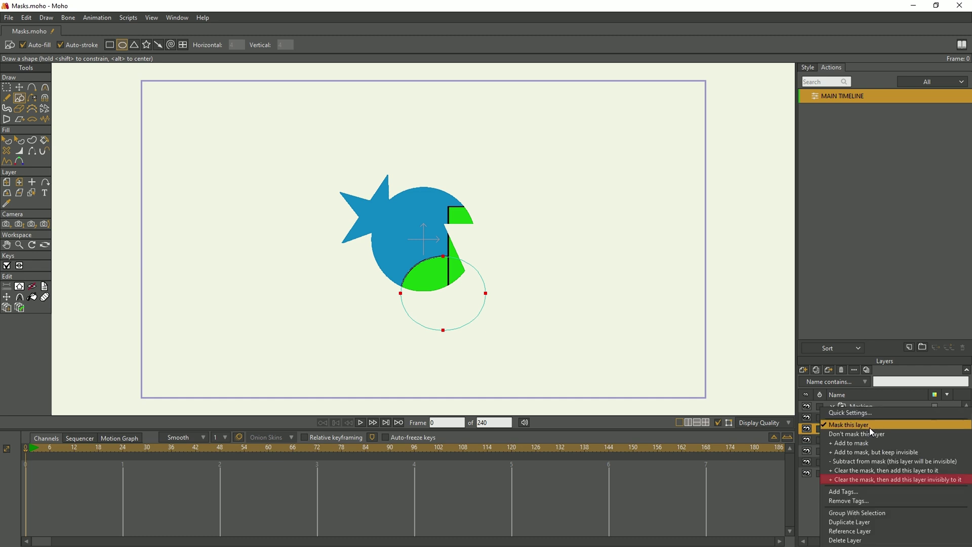
pyautogui.click(881, 480)
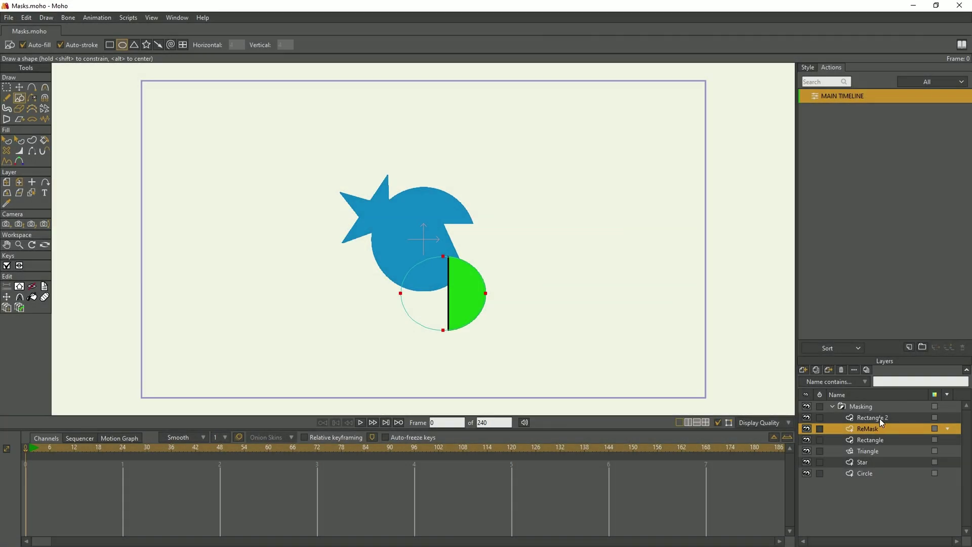
pyautogui.click(879, 418)
pyautogui.rightClick(880, 418)
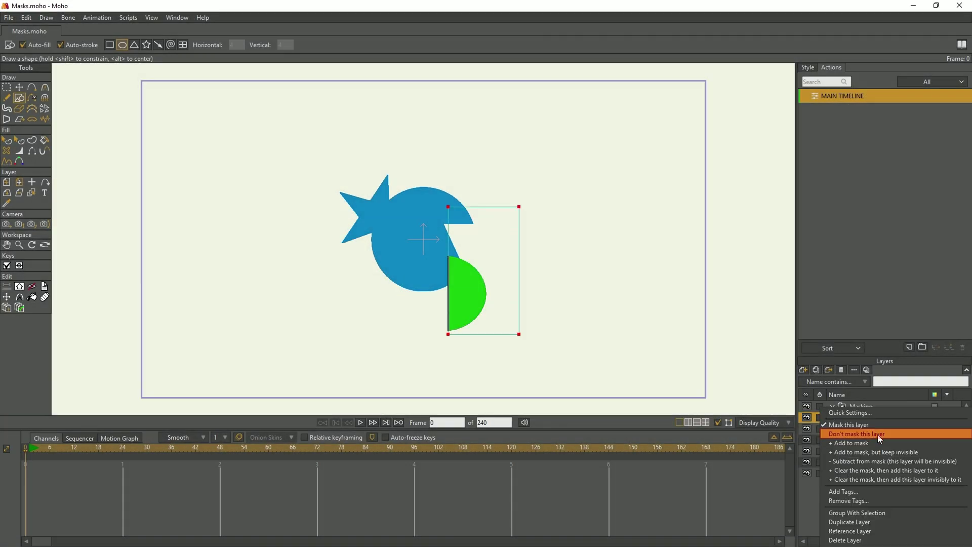
pyautogui.click(877, 435)
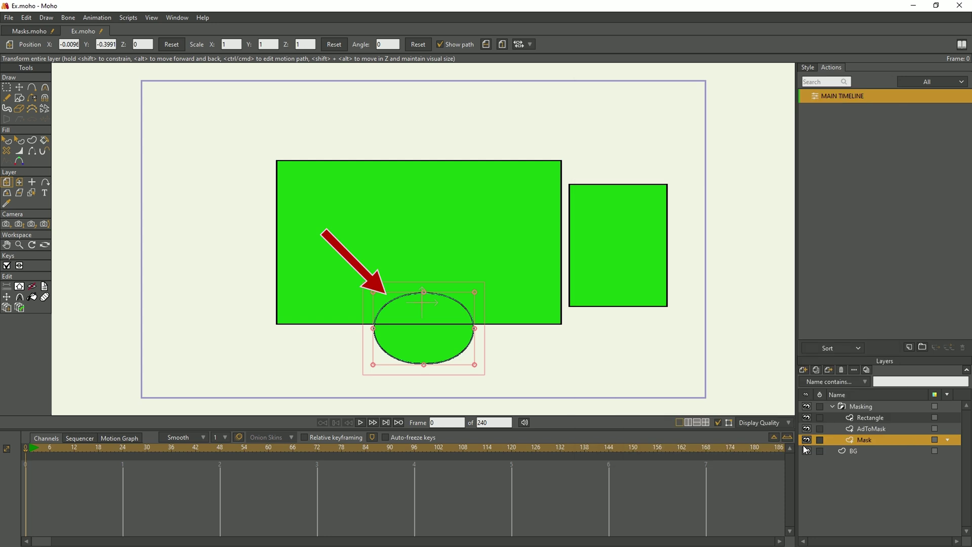
# Step: In Ex.moho, move the AdToMask layer leftward so it overlaps the large rectangle, and render the frame
pyautogui.click(851, 428)
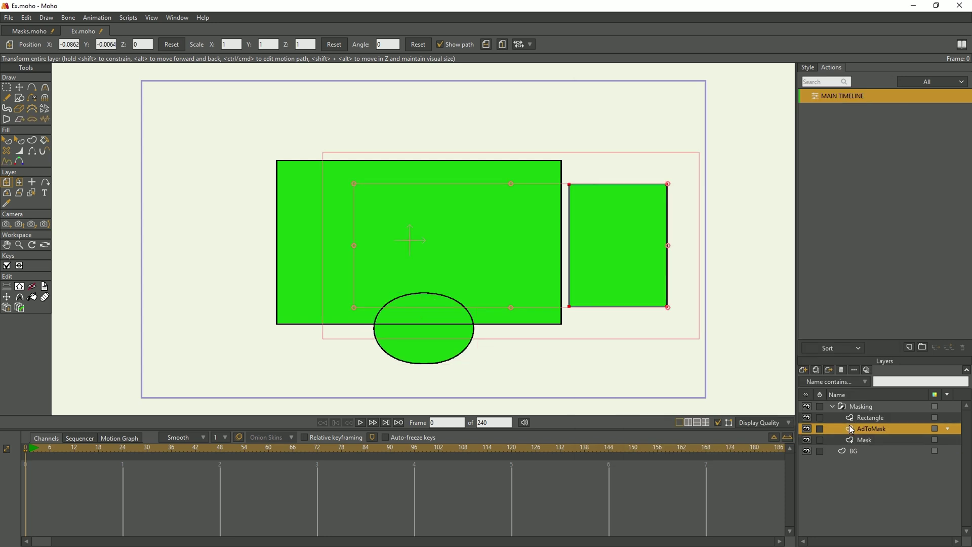
pyautogui.moveTo(639, 267); pyautogui.dragTo(510, 265)
pyautogui.hotkey('ctrl', 'r')
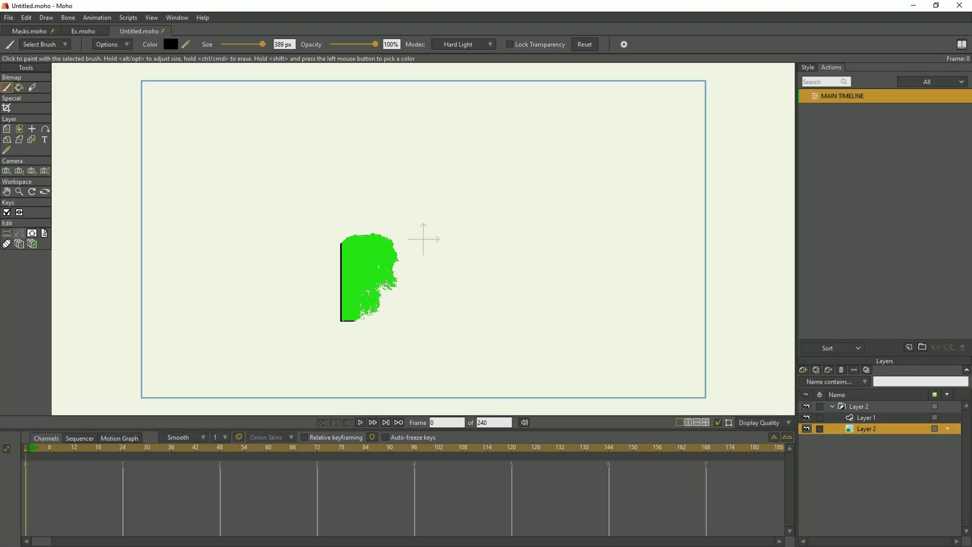
# Step: Paint more of the Layer 2 bitmap mask with the 389 px brush to reveal the green square, and render the frame
pyautogui.moveTo(387, 284)
pyautogui.mouseDown()
pyautogui.moveTo(391, 304)
pyautogui.moveTo(410, 223)
pyautogui.moveTo(491, 202)
pyautogui.moveTo(525, 310)
pyautogui.mouseUp()
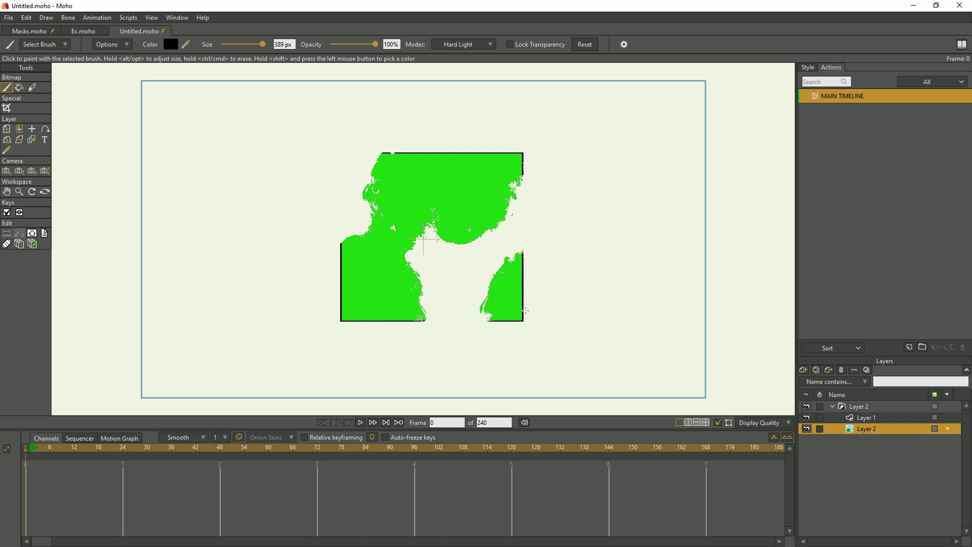
pyautogui.hotkey('ctrl', 'r')
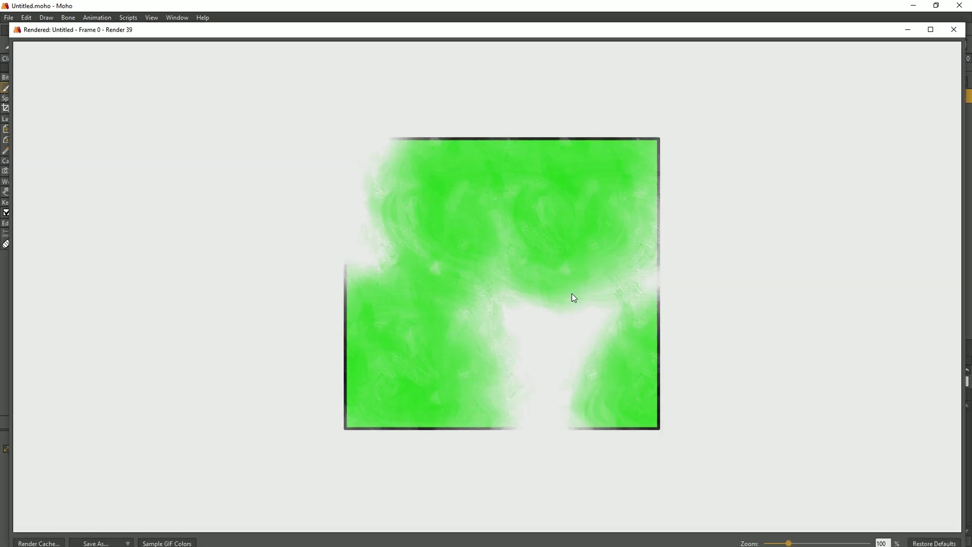